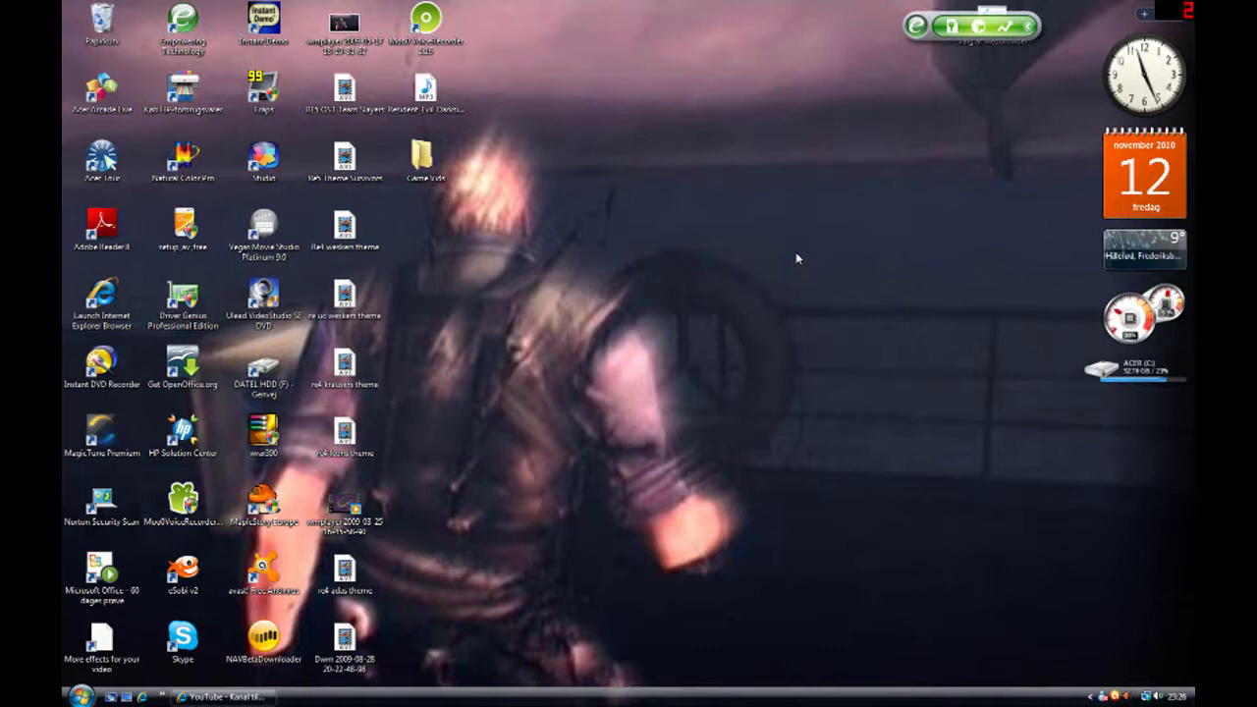
Restore the YouTube channel window and highlight the Silent Hill 3 (Ps2) line in its profile notes.
click(229, 697)
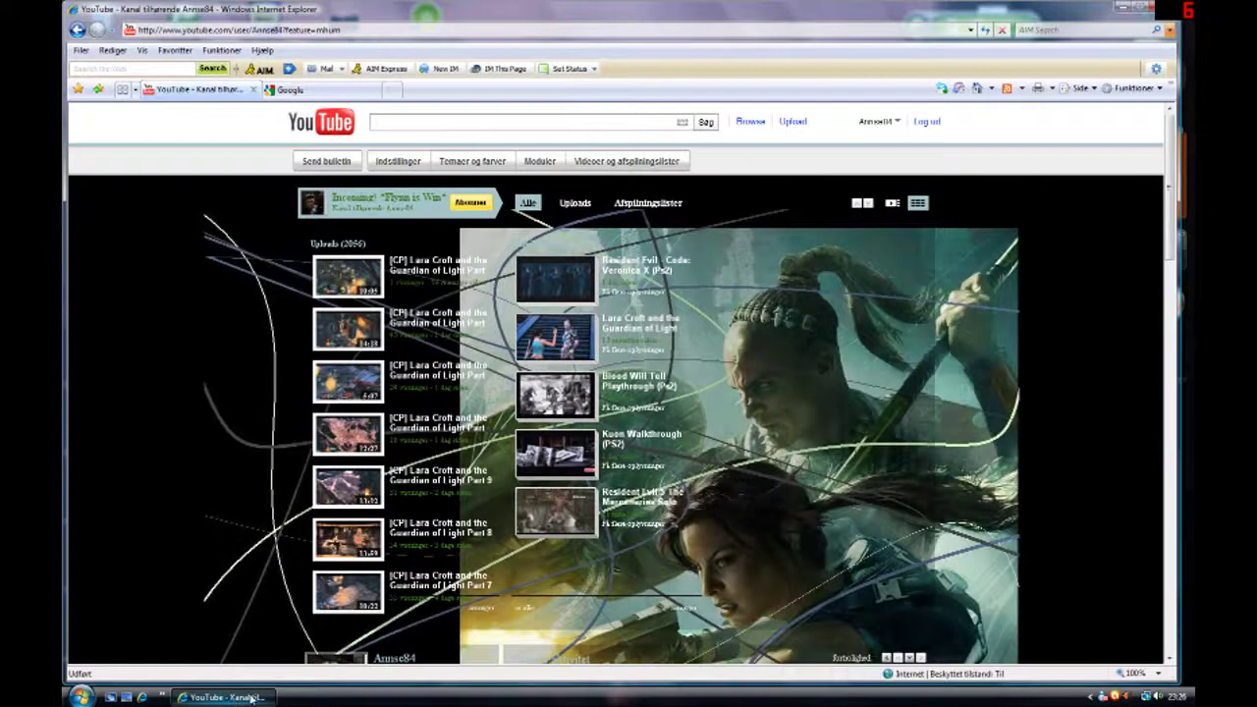
scroll(1069, 428, down, 5)
scroll(1069, 428, down, 2)
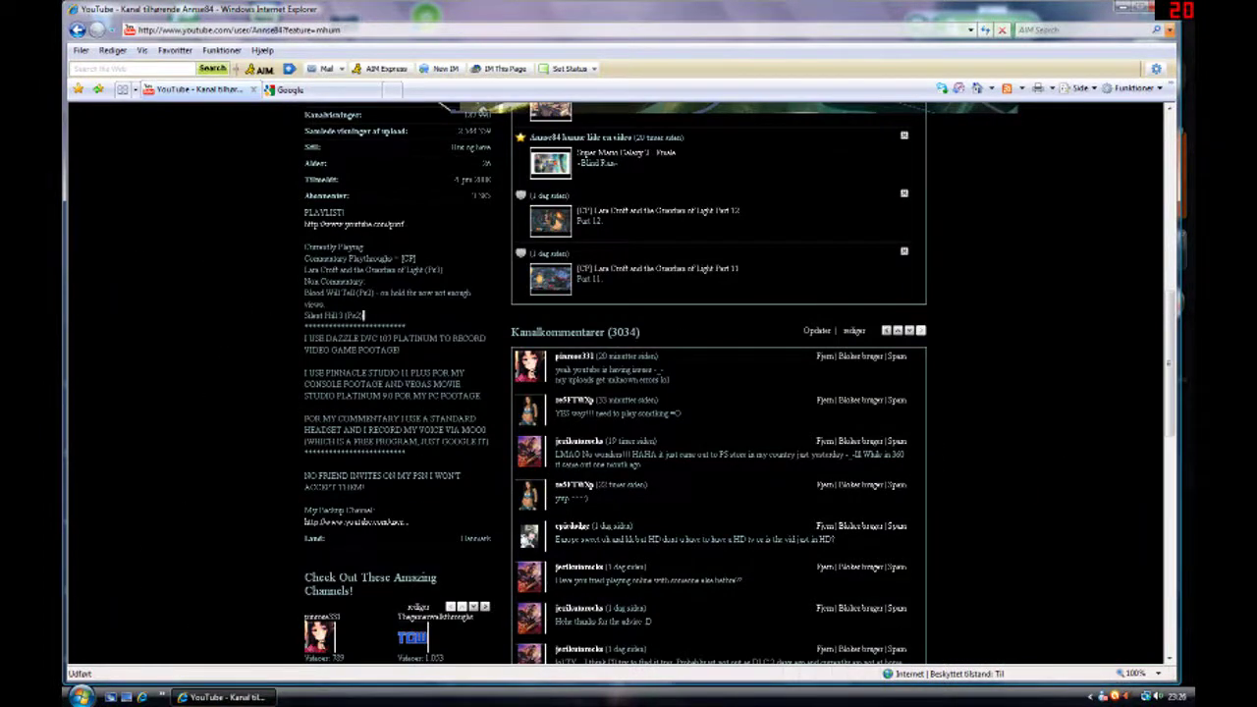
drag(364, 315, 363, 317)
drag(364, 315, 379, 315)
click(379, 316)
scroll(162, 383, up, 5)
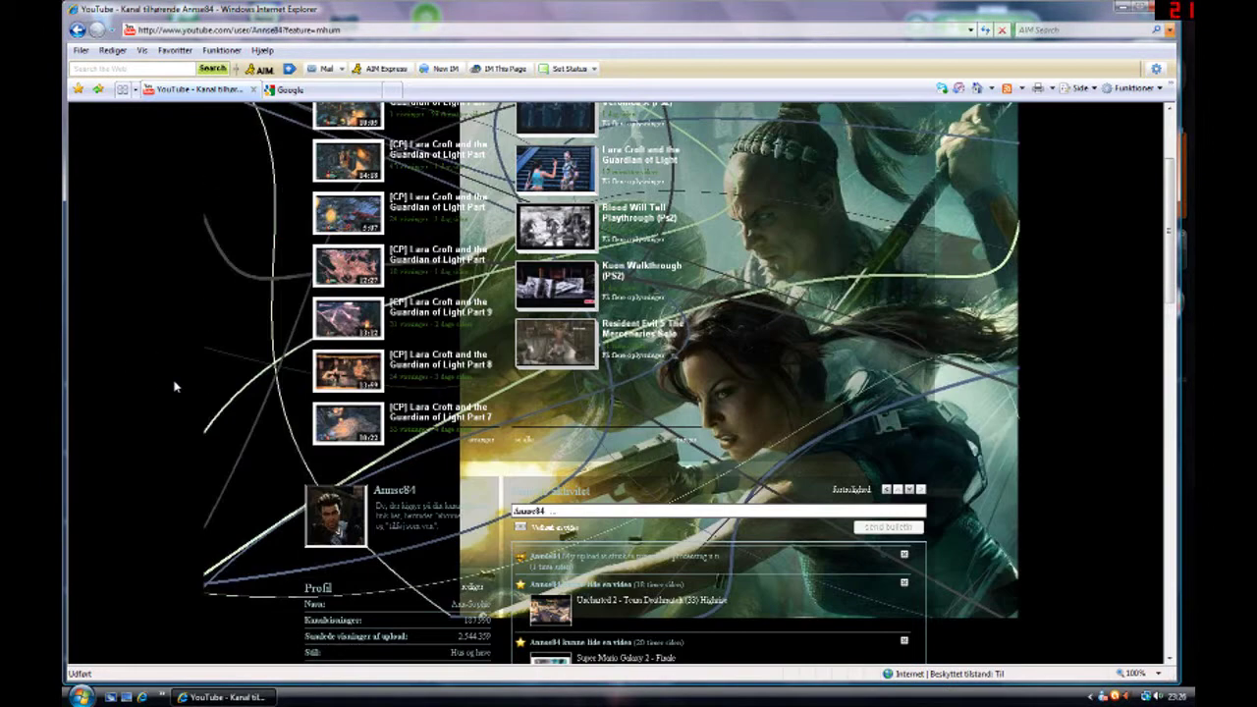
scroll(175, 385, down, 3)
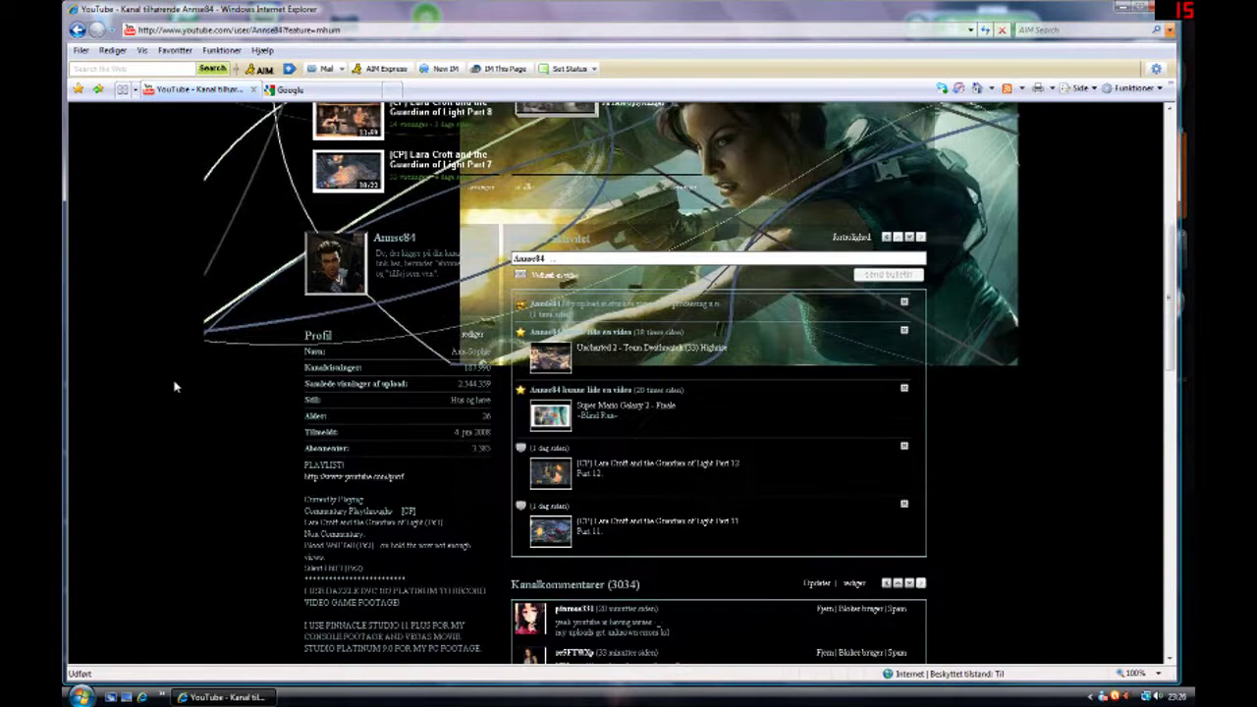
scroll(175, 386, down, 2)
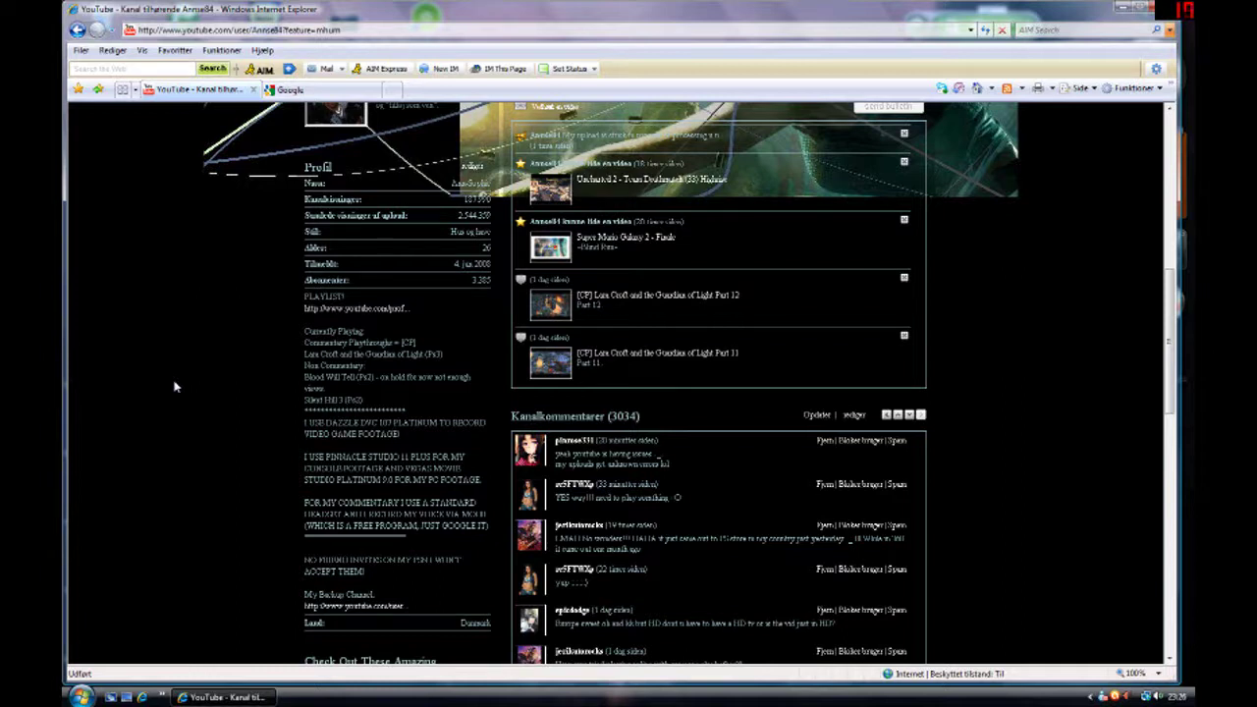
scroll(174, 387, down, 2)
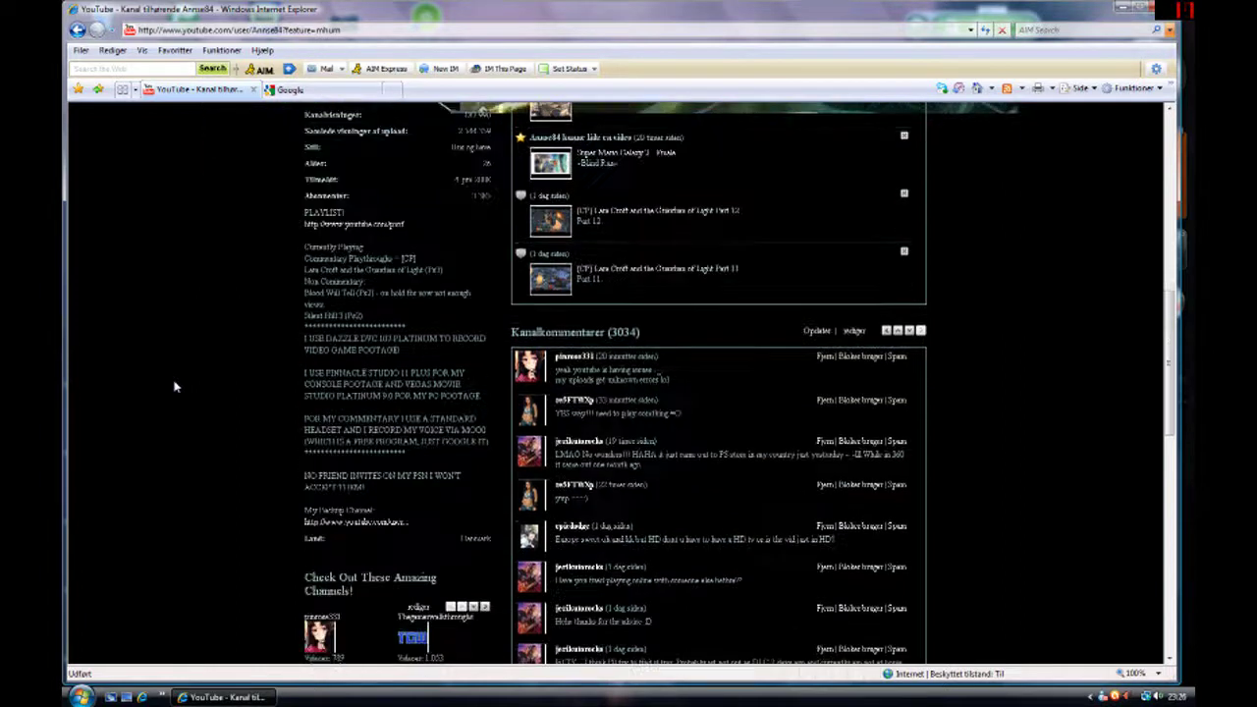
scroll(174, 387, up, 4)
scroll(175, 387, up, 2)
scroll(175, 387, up, 2)
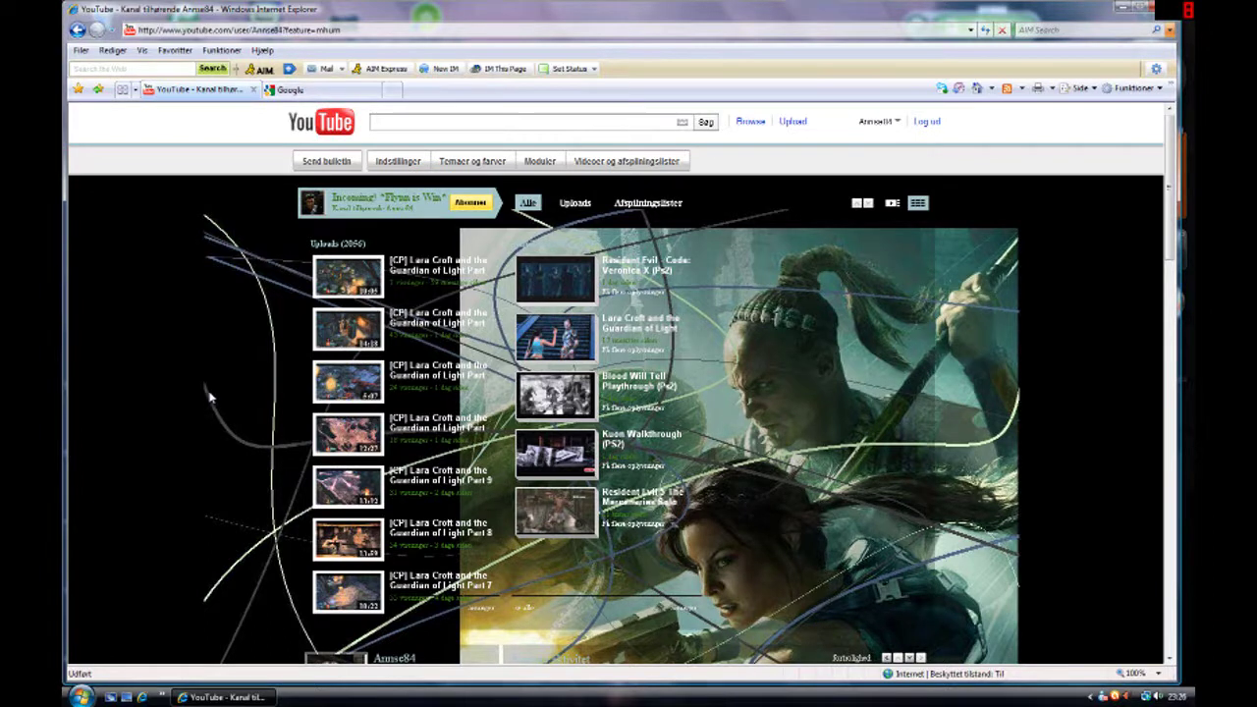
scroll(949, 482, down, 3)
scroll(949, 482, down, 5)
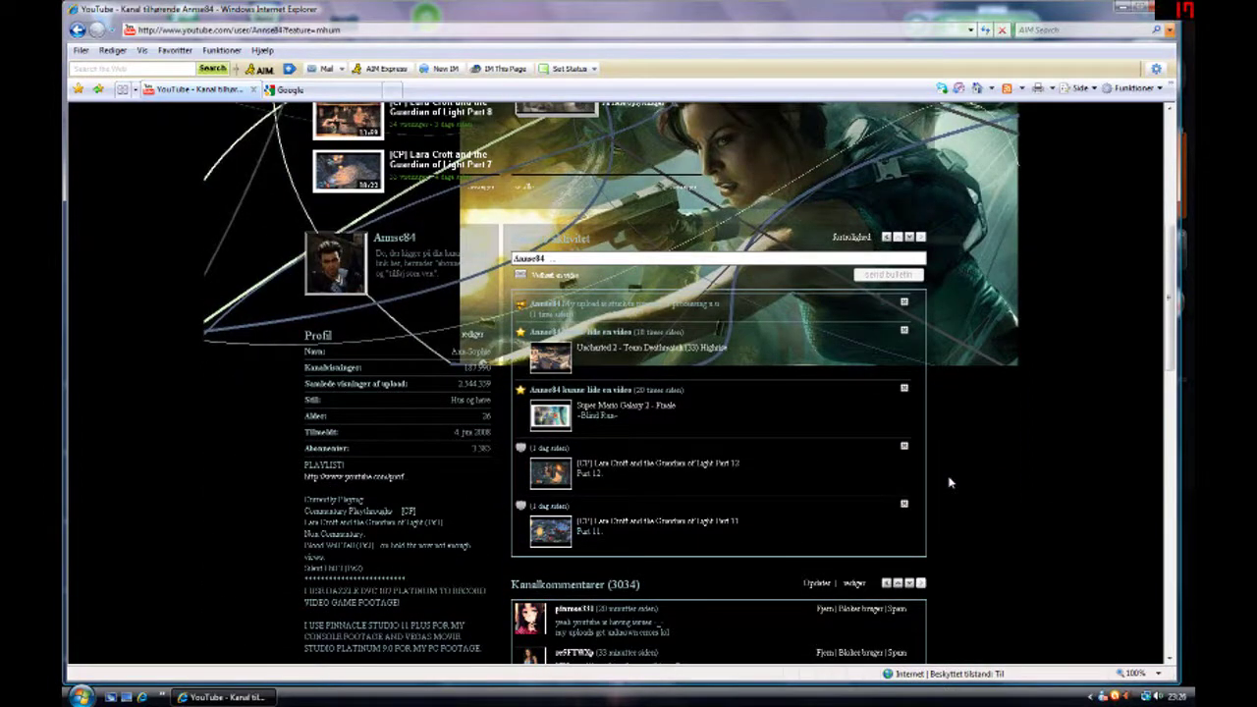
scroll(1017, 505, up, 8)
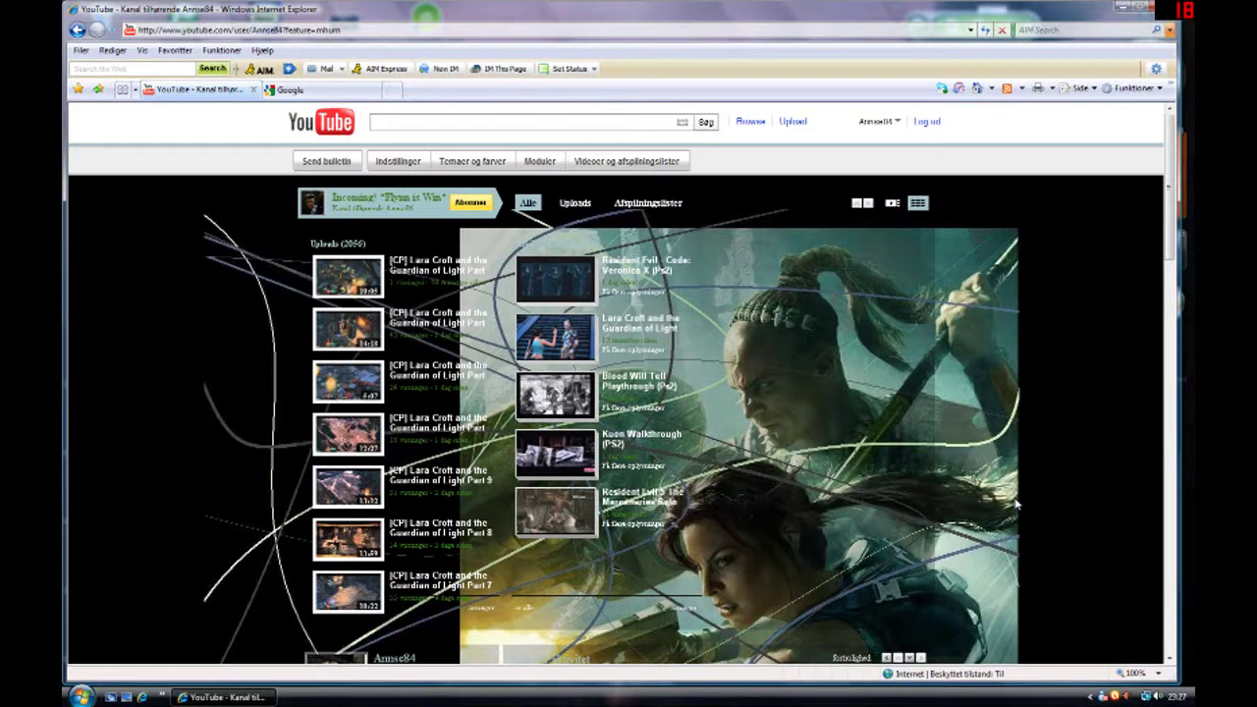
scroll(1015, 500, down, 3)
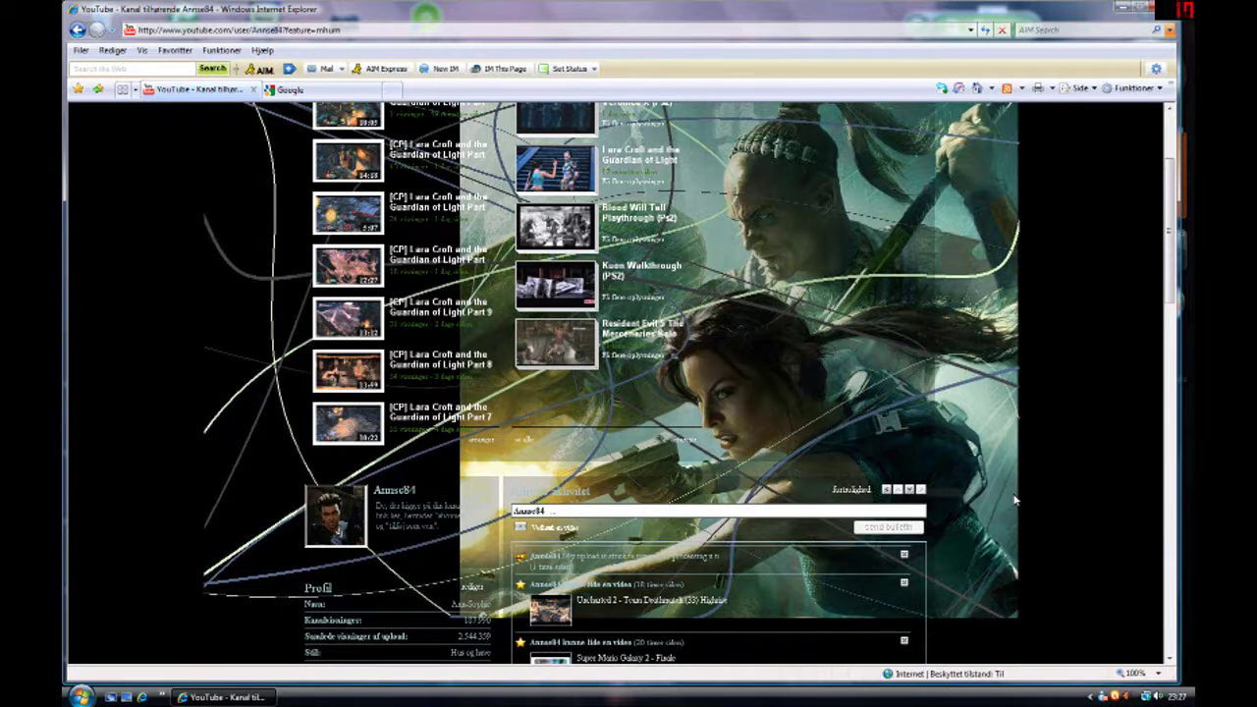
scroll(1014, 500, down, 2)
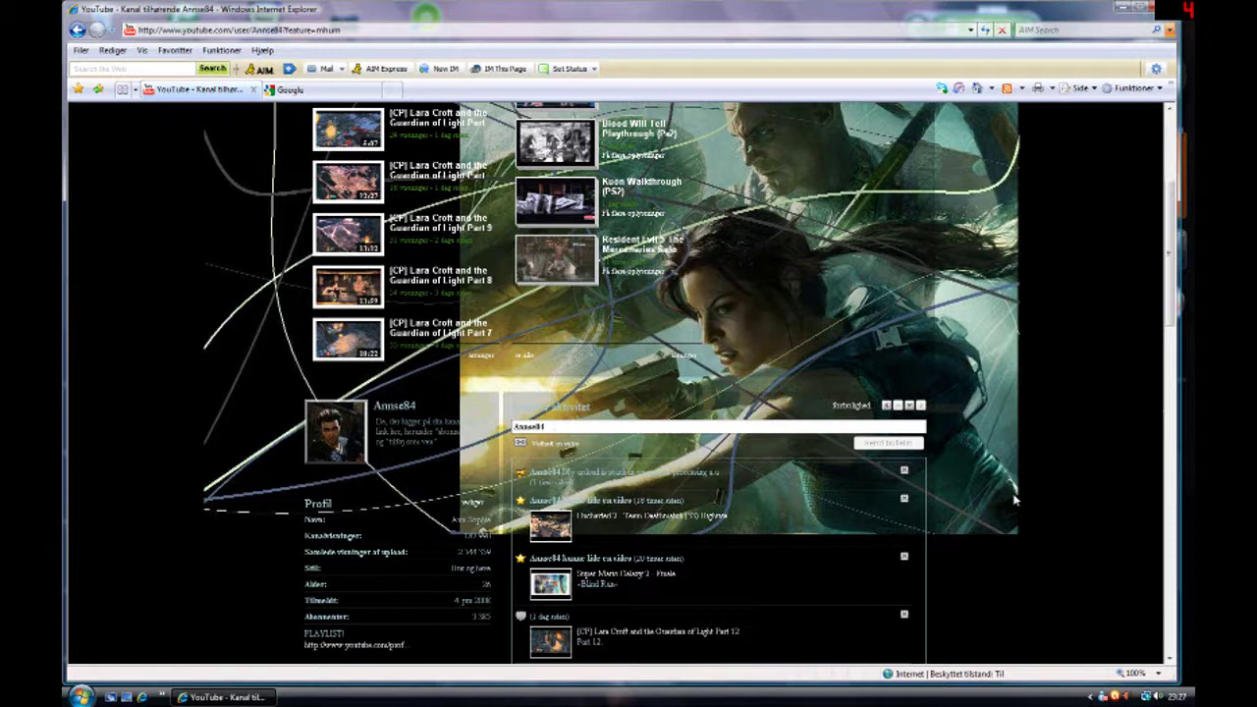
scroll(1014, 500, down, 2)
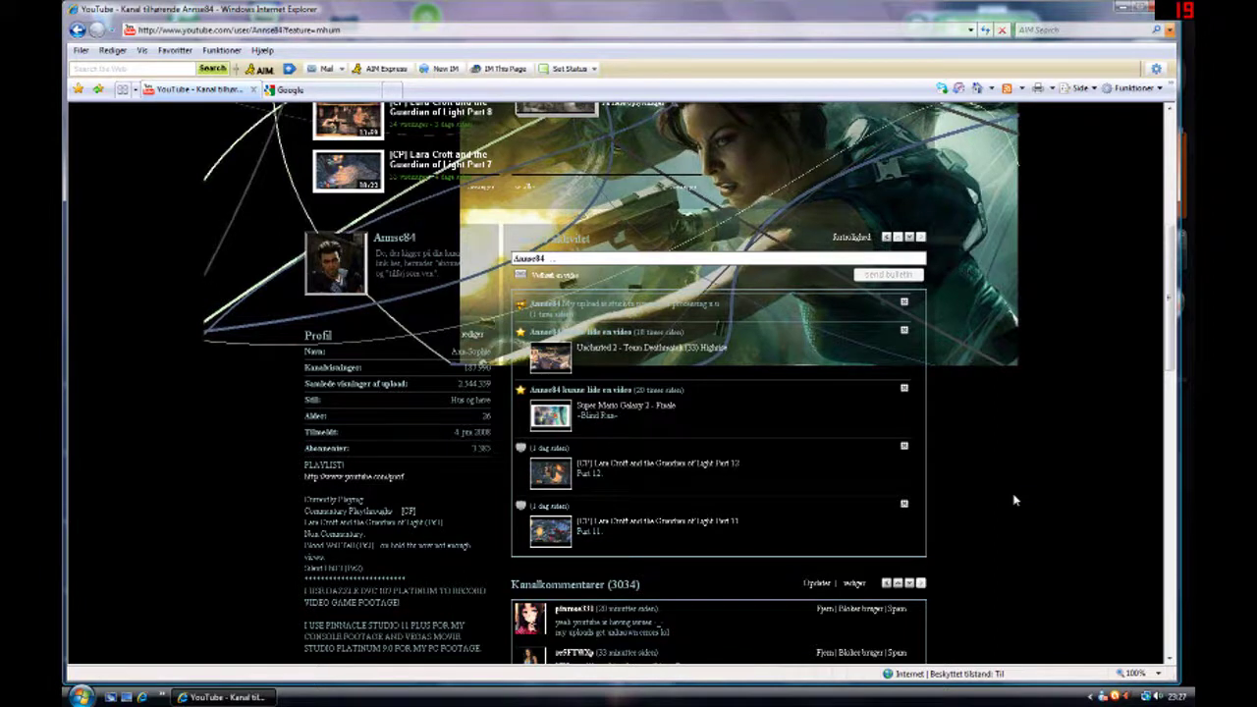
scroll(1015, 501, down, 2)
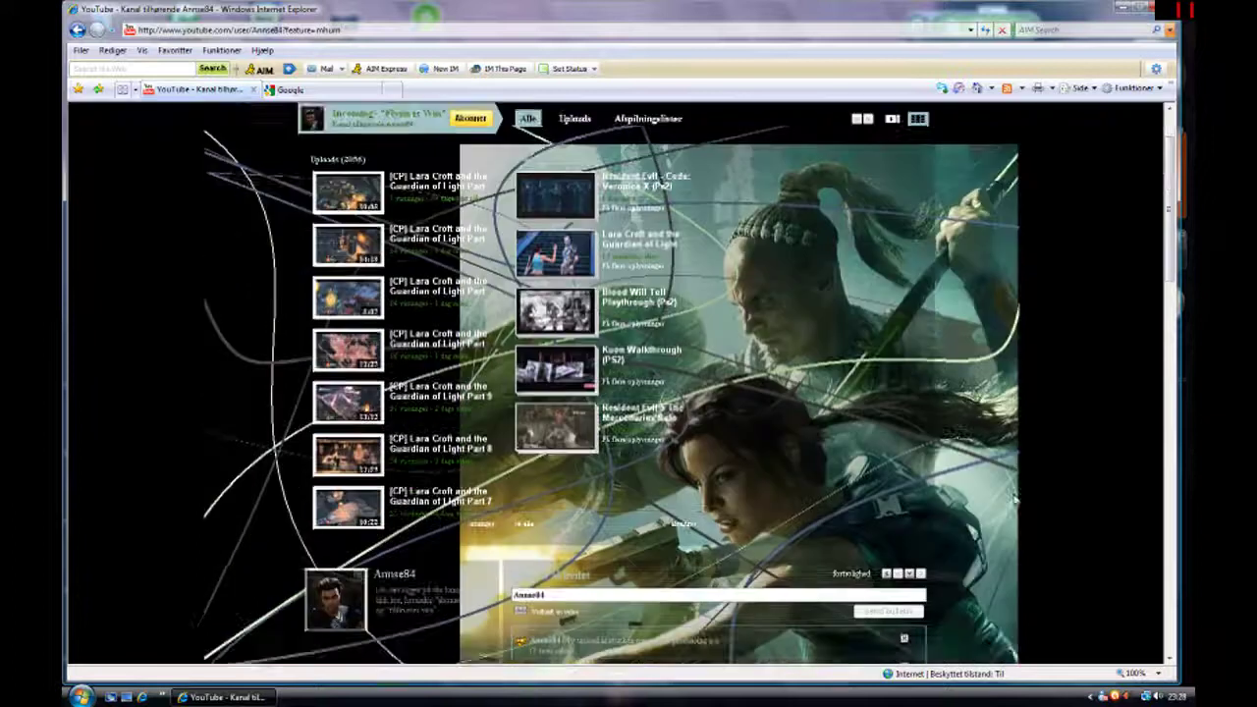
scroll(1015, 501, down, 4)
scroll(1015, 500, up, 2)
scroll(1015, 501, up, 4)
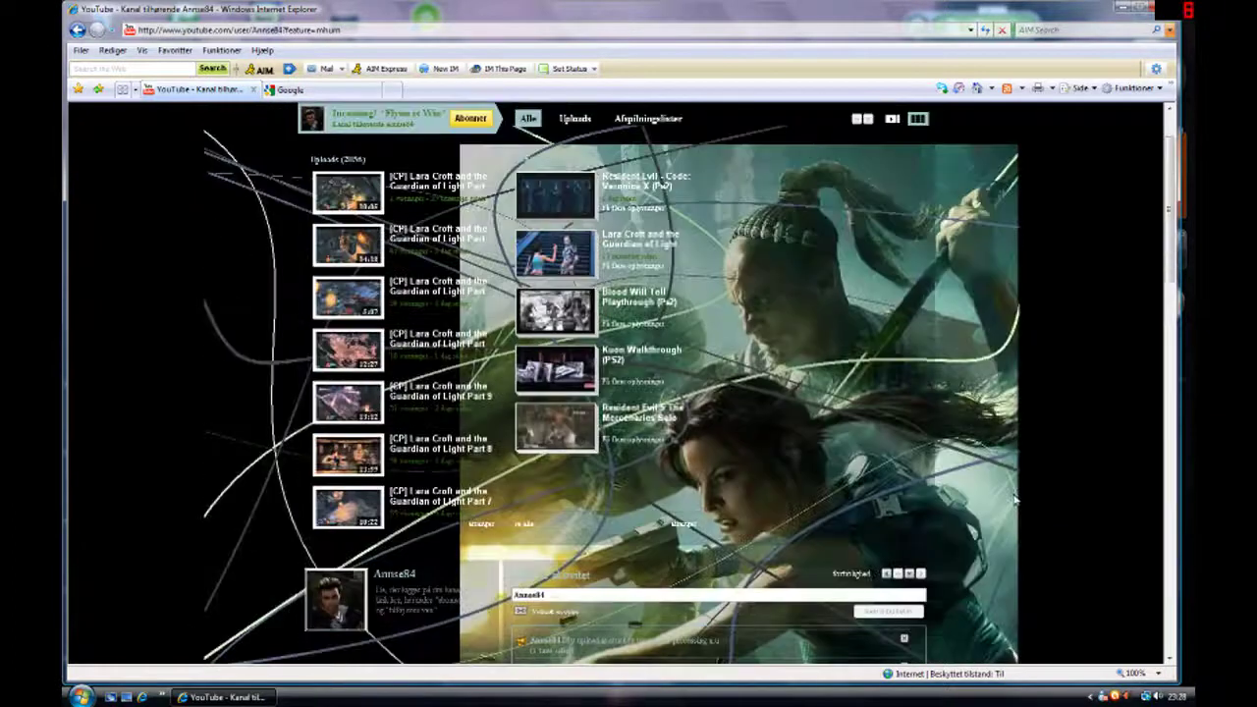